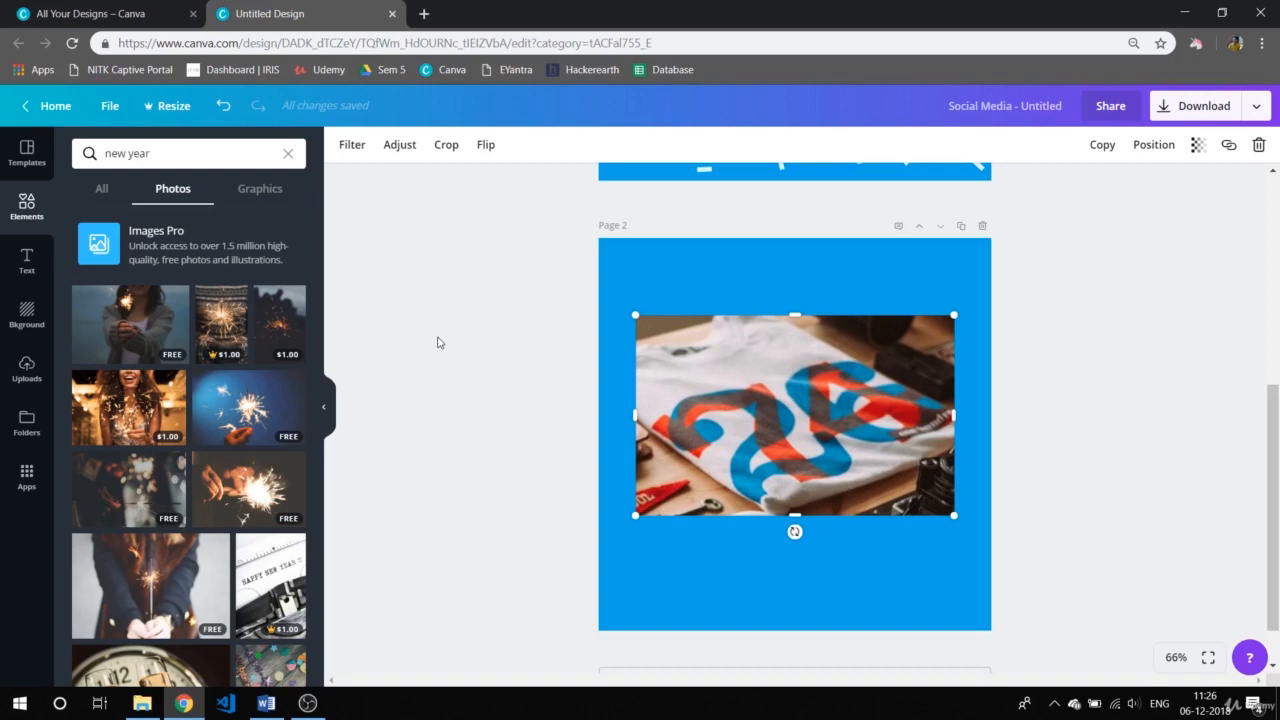
Try the Solar, Nordic, Greyscale and Street filters on the page 2 T-shirt photo, then restore the filter to None
click(437, 342)
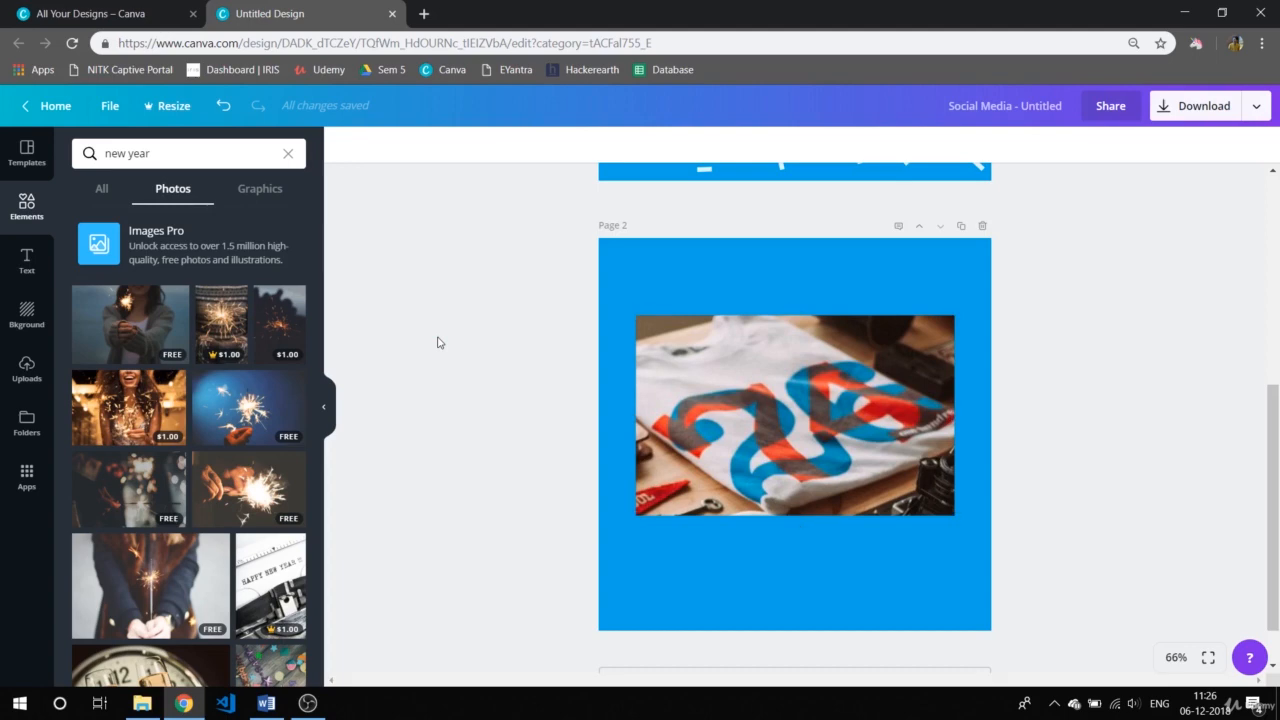
click(725, 381)
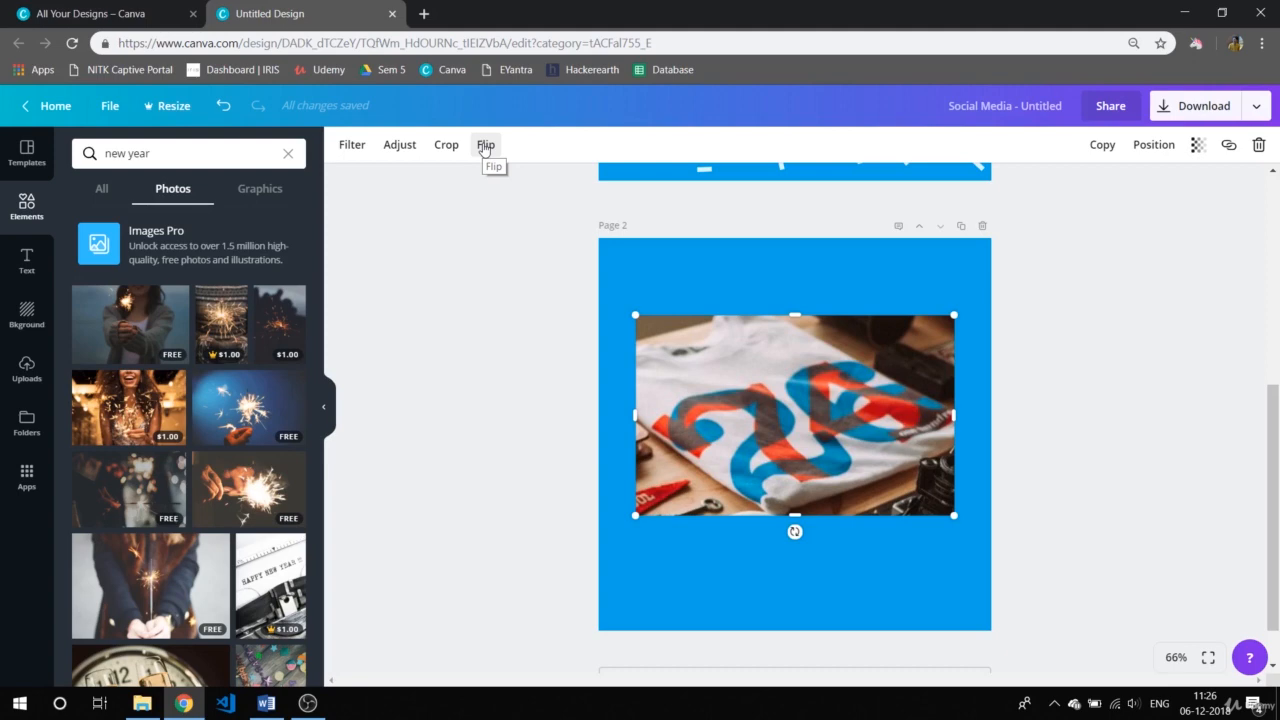
click(351, 146)
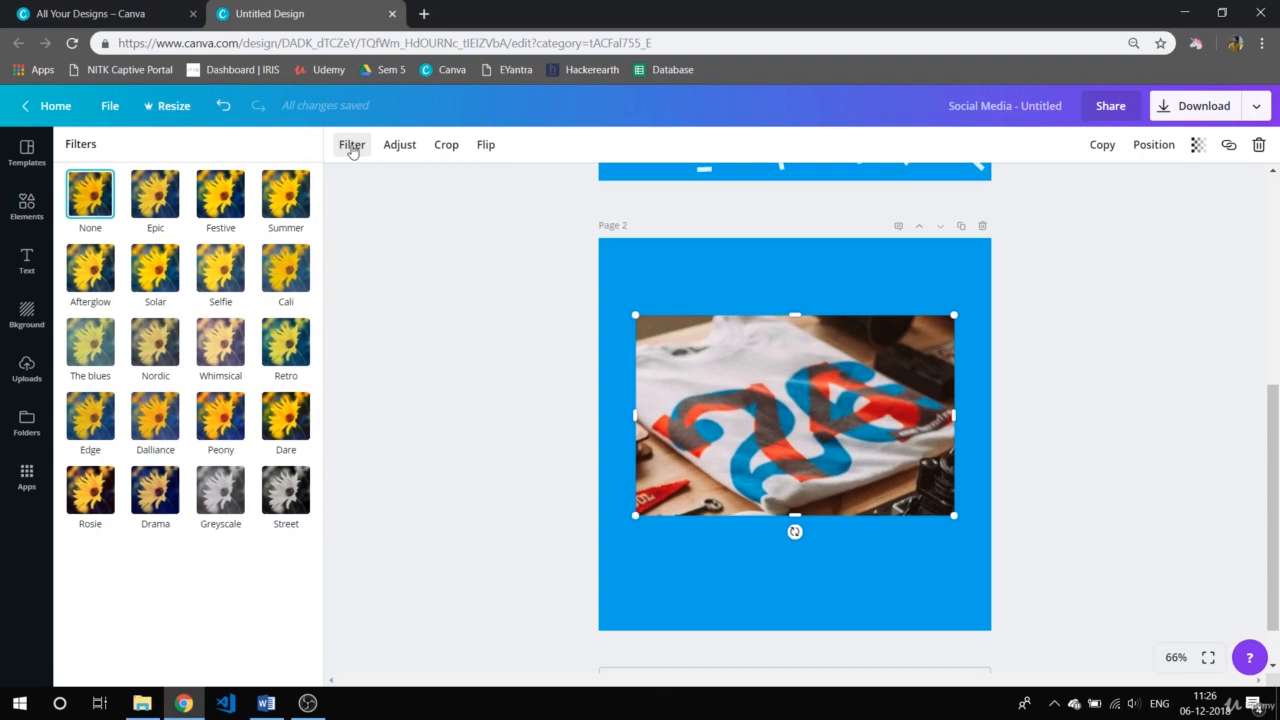
click(155, 289)
click(157, 349)
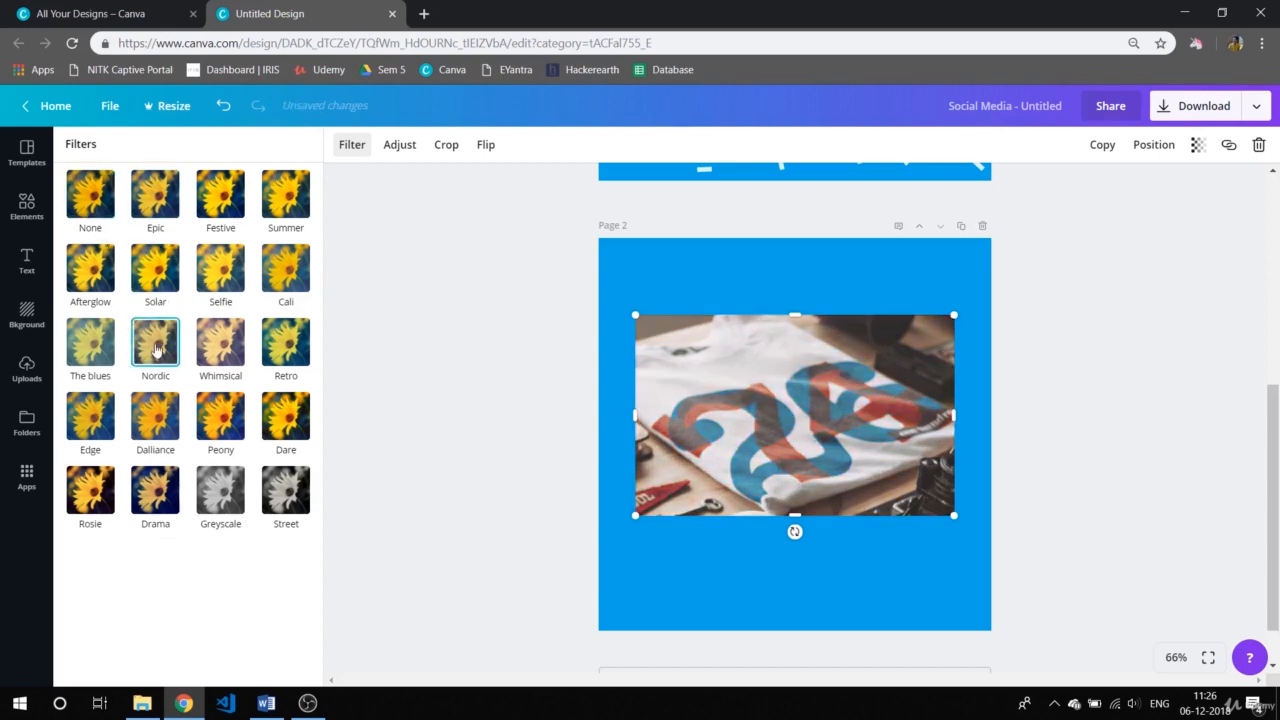
click(220, 489)
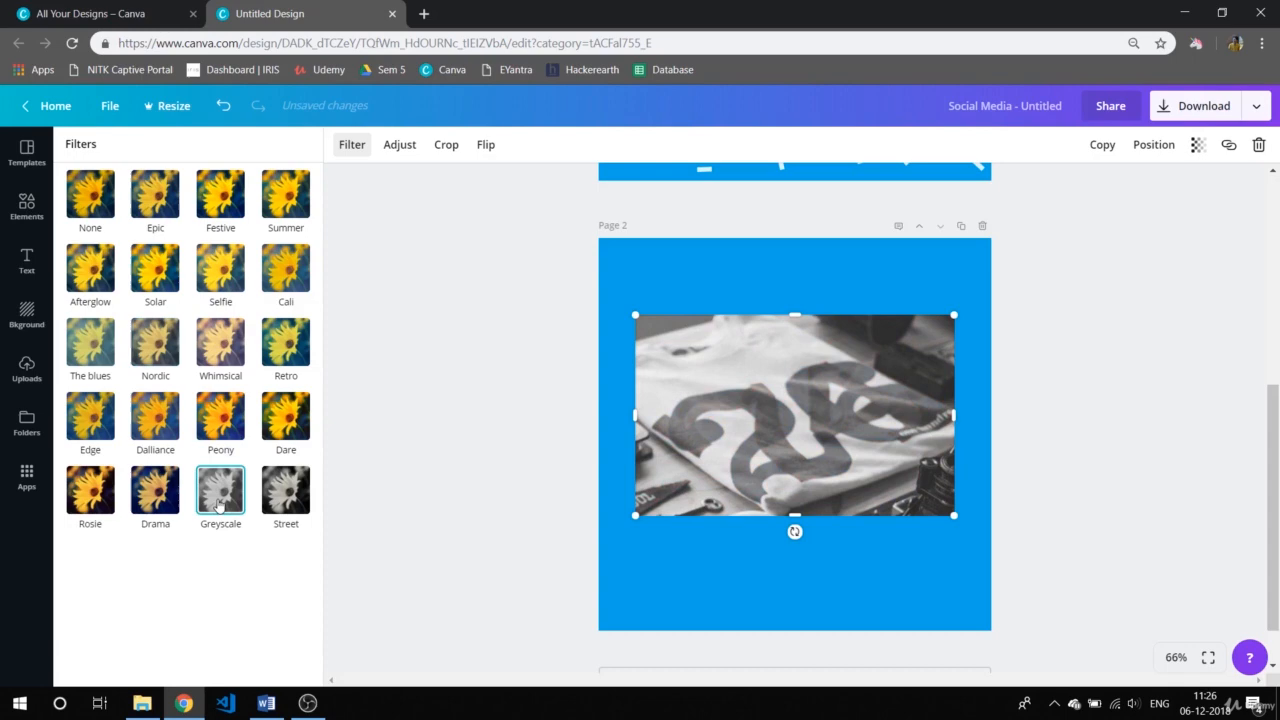
click(279, 505)
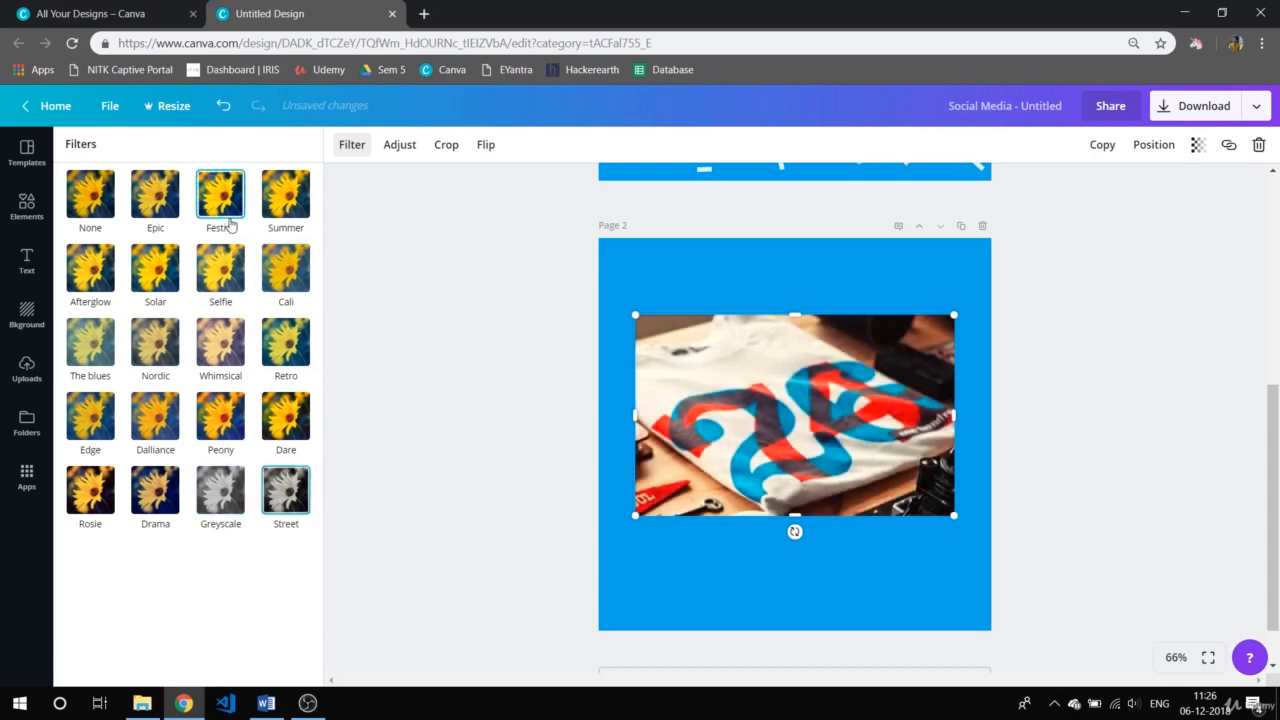
click(92, 200)
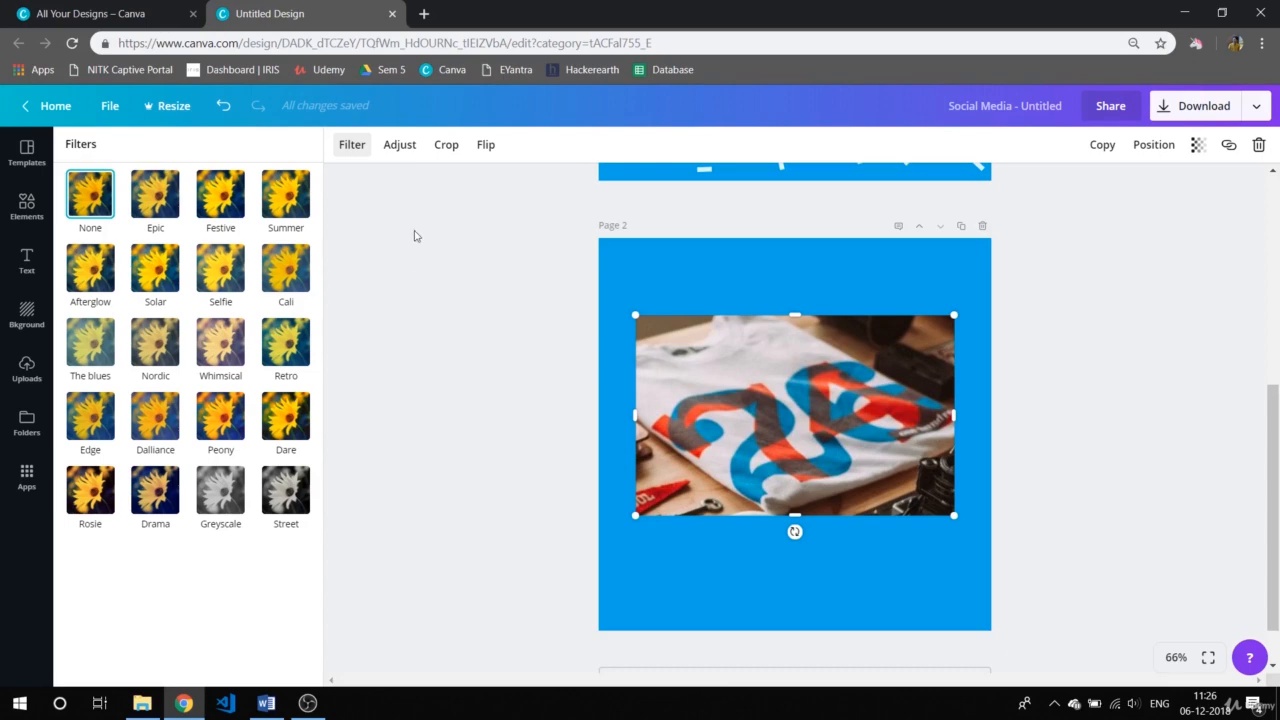
Adjust the photo to brightness 34, contrast -48, saturation 100 and tint -2, trying a tint of -88 first
click(400, 145)
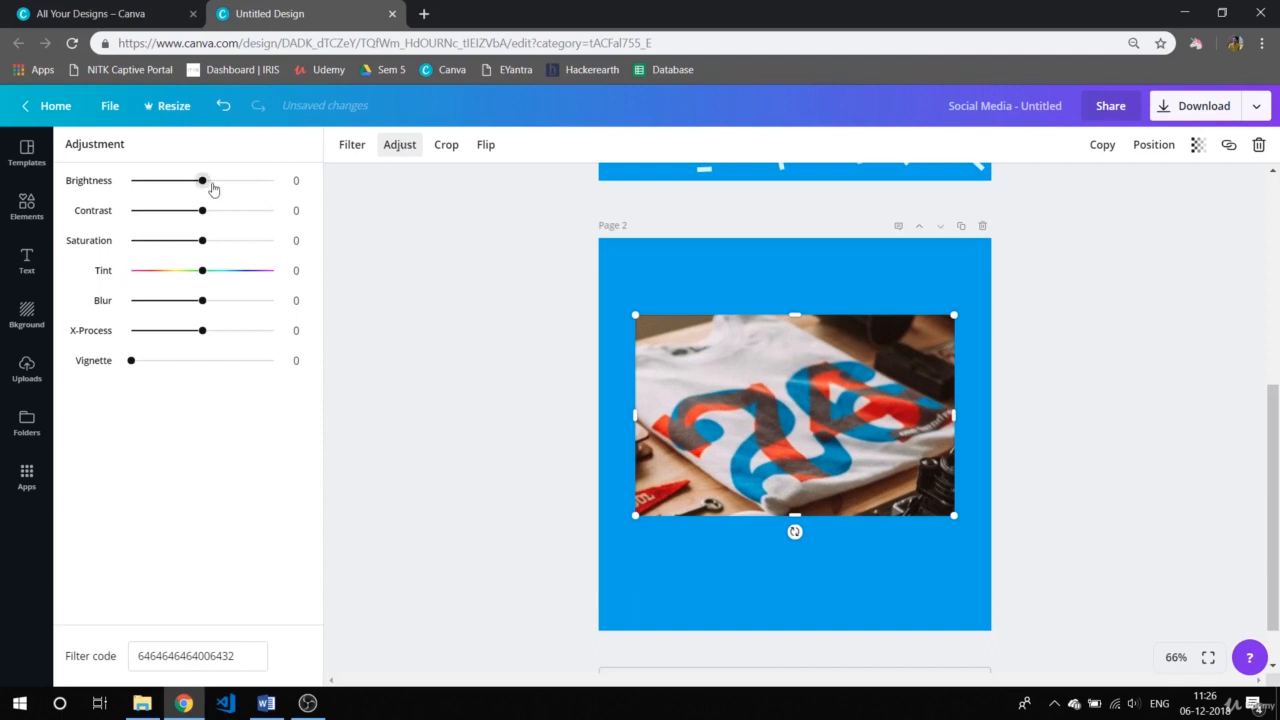
drag(205, 185, 398, 228)
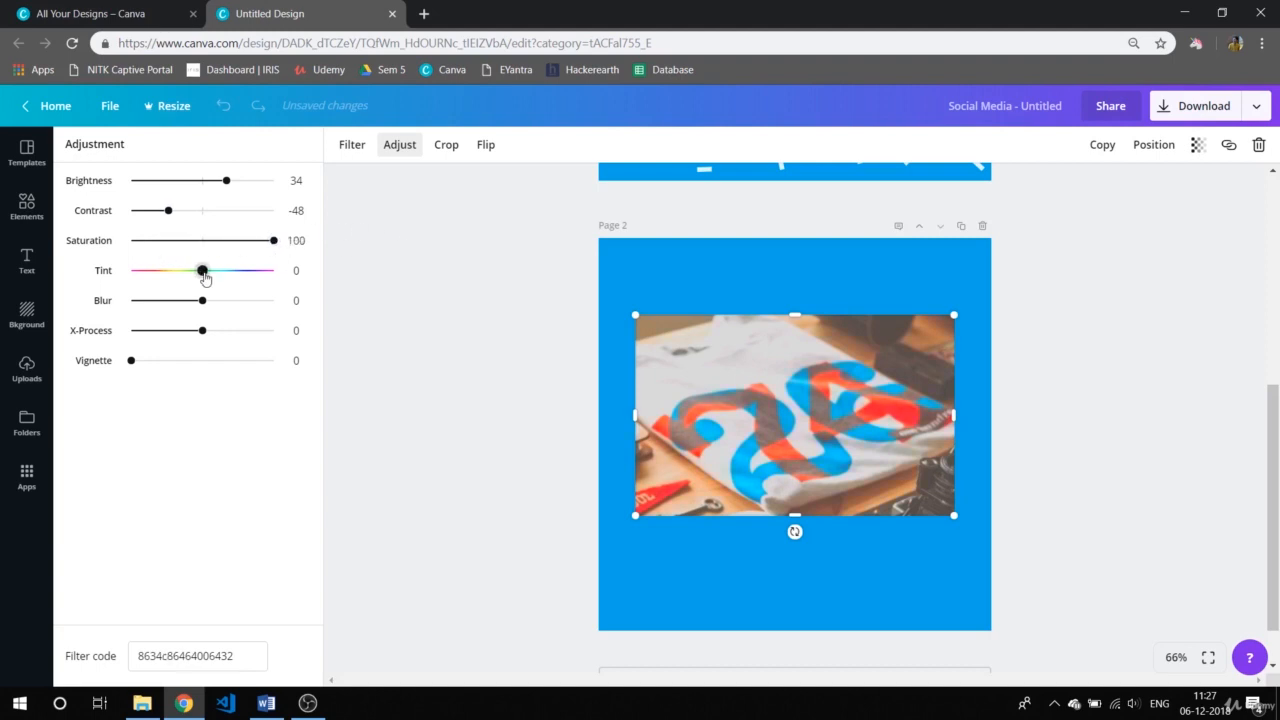
drag(202, 272, 139, 282)
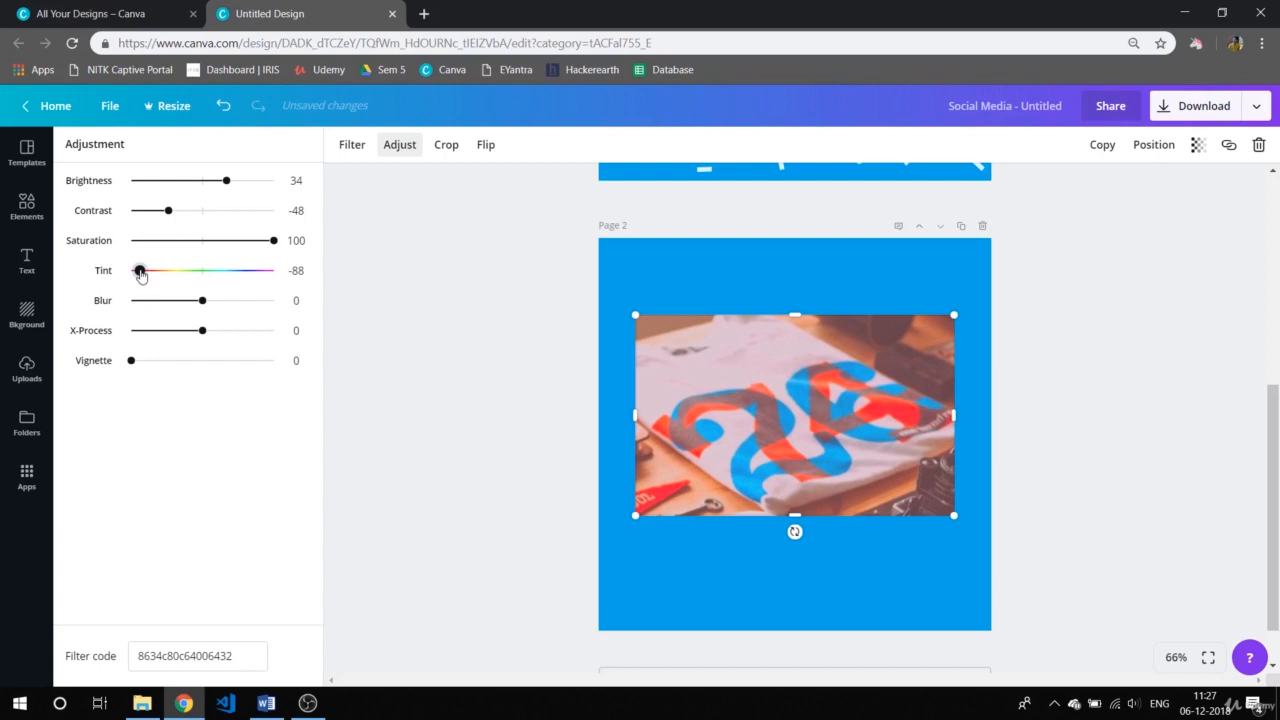
drag(141, 275, 203, 290)
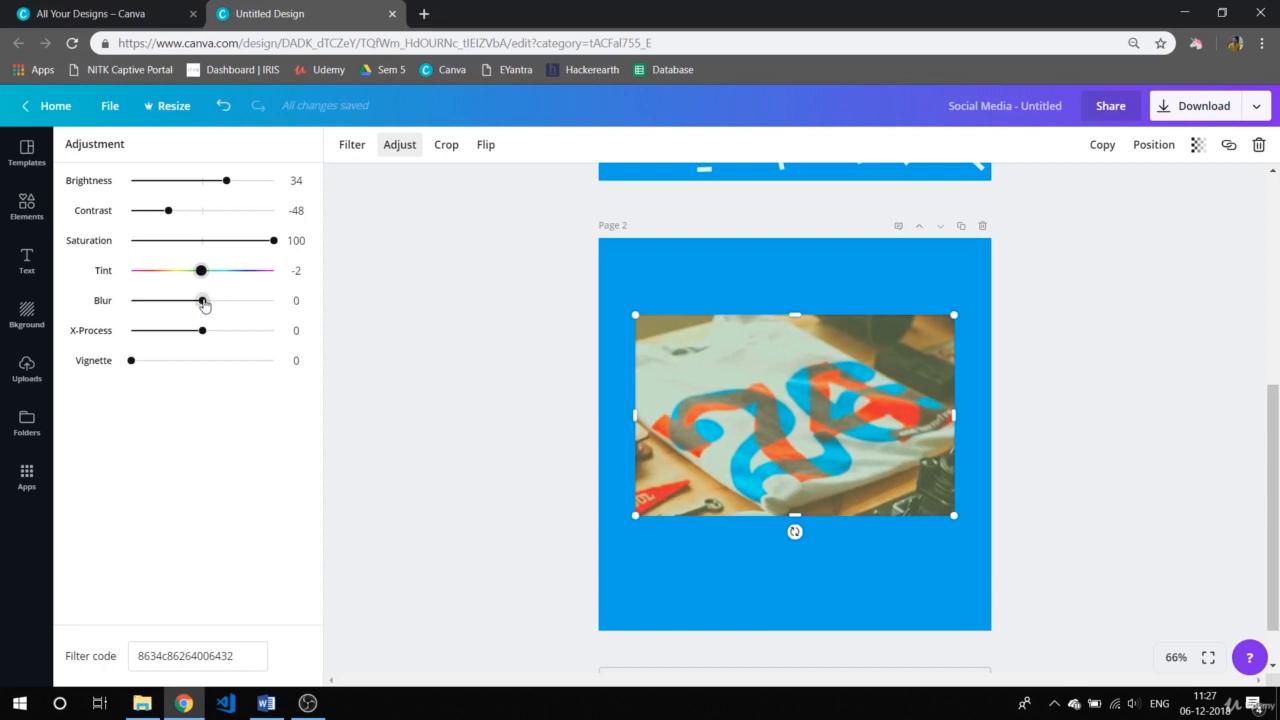
Set the photo's blur to -5 and its vignette to 100, keeping X-Process at 0
mouse_move(203, 302)
mouse_down()
mouse_move(285, 293)
mouse_move(129, 314)
mouse_move(217, 316)
mouse_move(200, 322)
mouse_up()
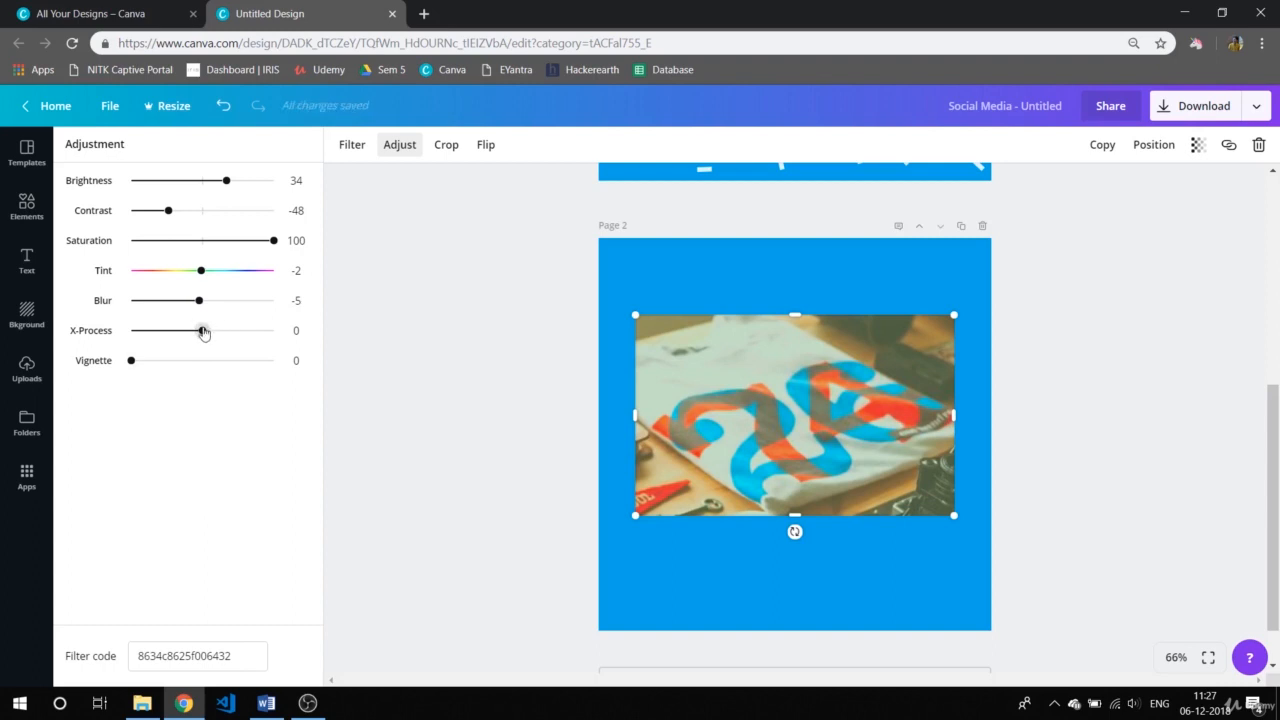
mouse_move(203, 332)
mouse_down()
mouse_move(314, 317)
mouse_move(139, 337)
mouse_move(204, 334)
mouse_up()
drag(130, 363, 308, 356)
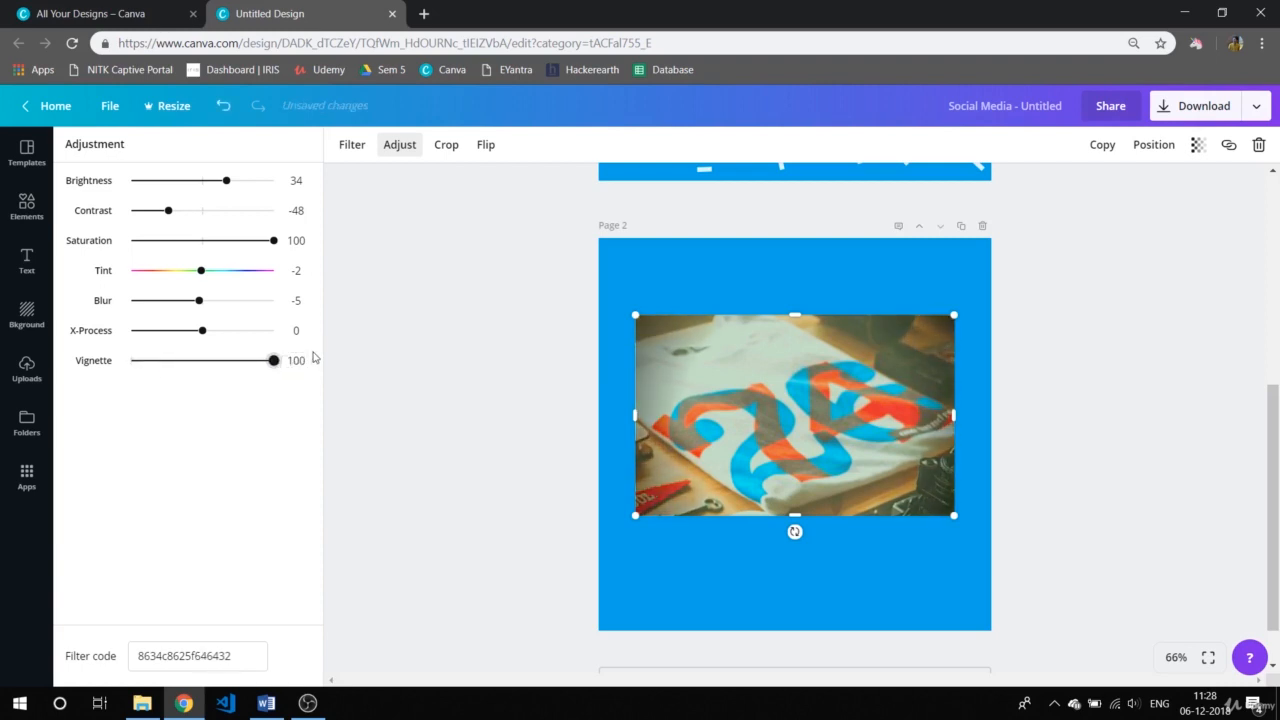
Reset the photo's saturation and contrast to 0 and lower its brightness to 2
click(203, 246)
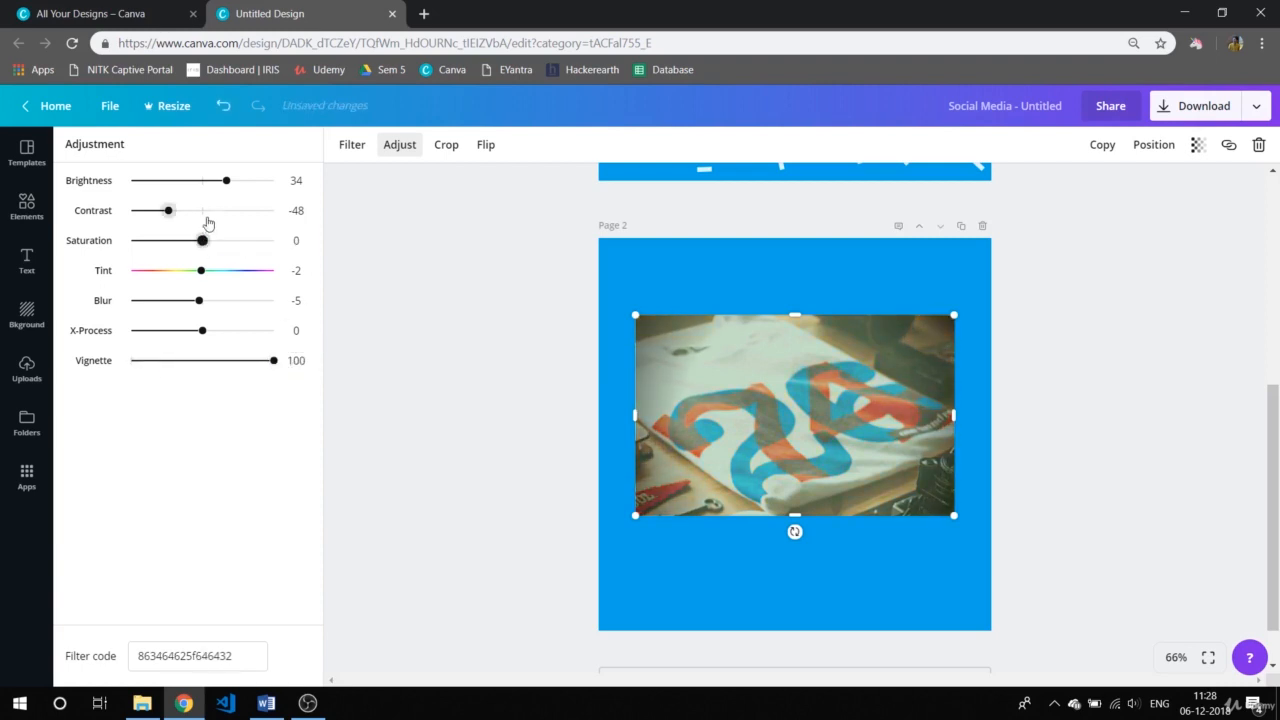
click(204, 214)
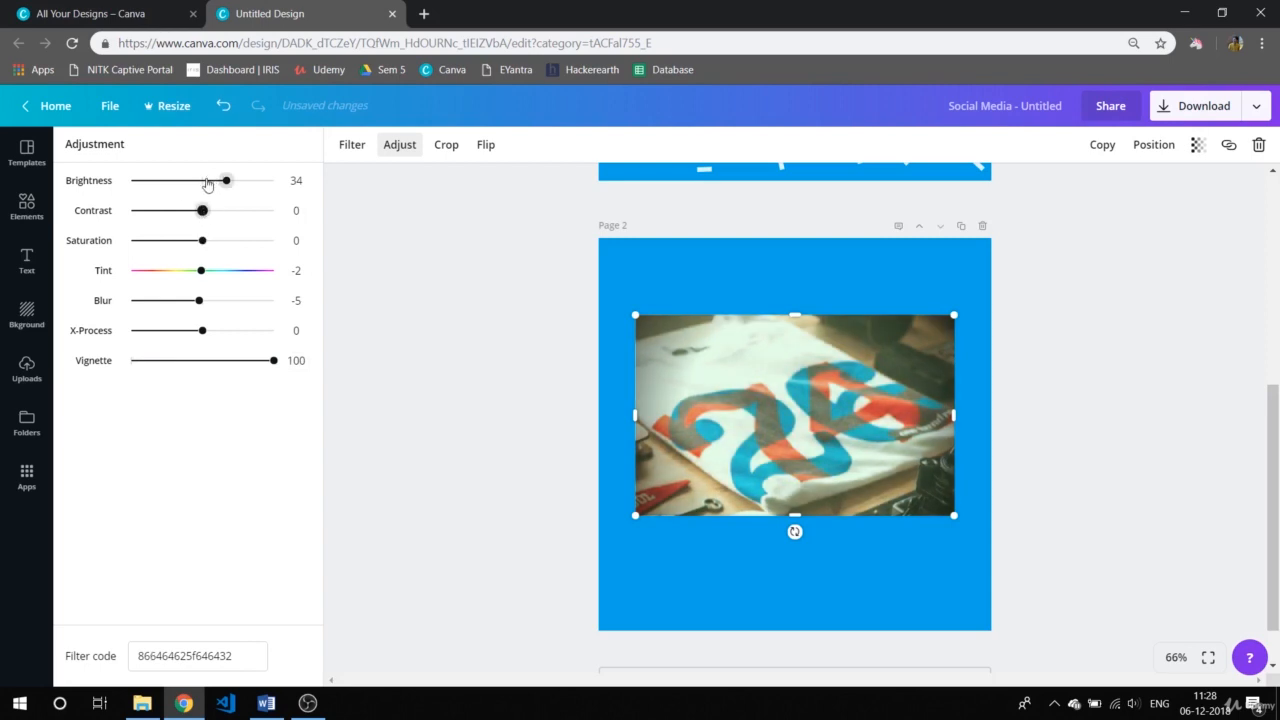
click(204, 181)
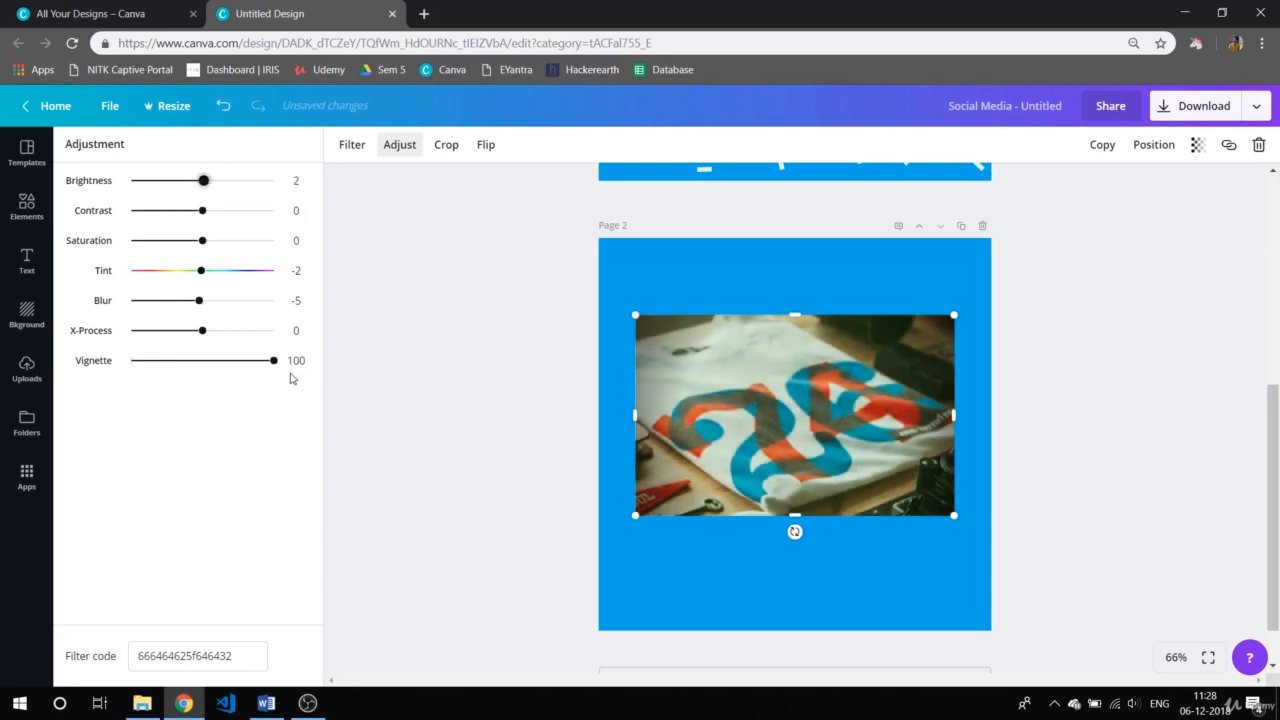
Set the photo's tint to 27, contrast to 40 and brightness to 55, with the vignette at 100
drag(281, 372, 364, 346)
click(223, 277)
click(231, 210)
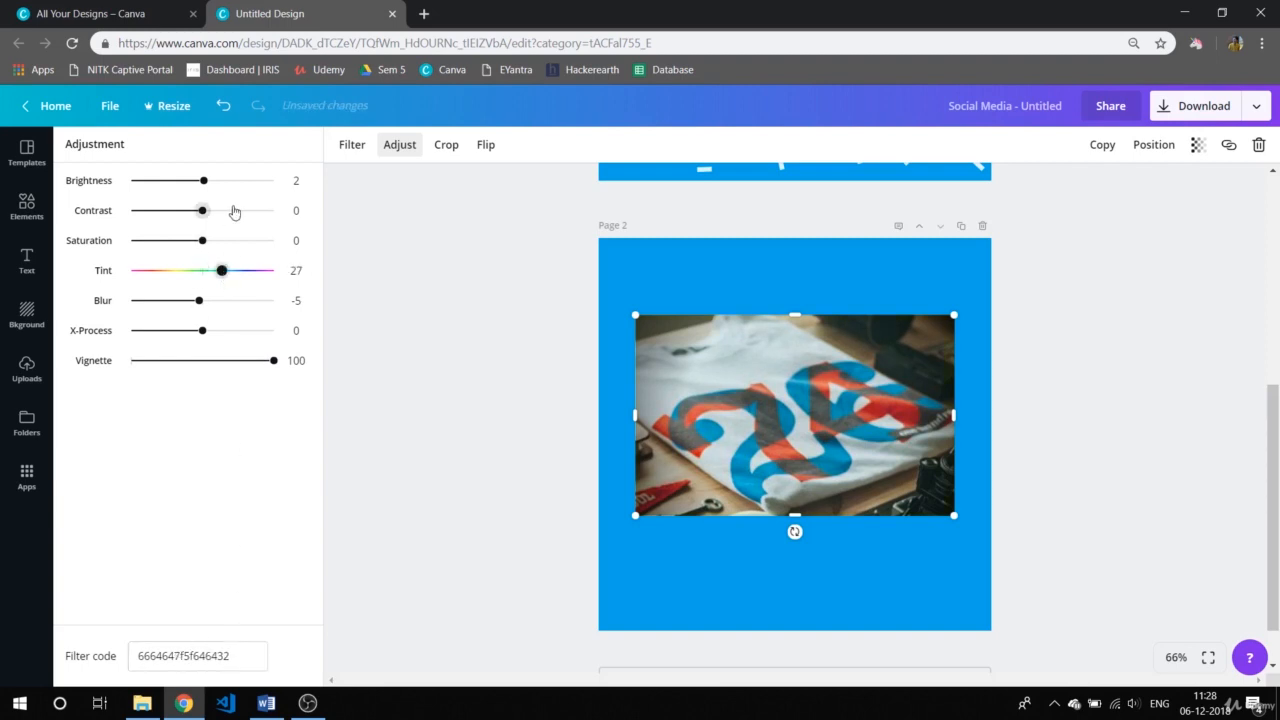
click(241, 180)
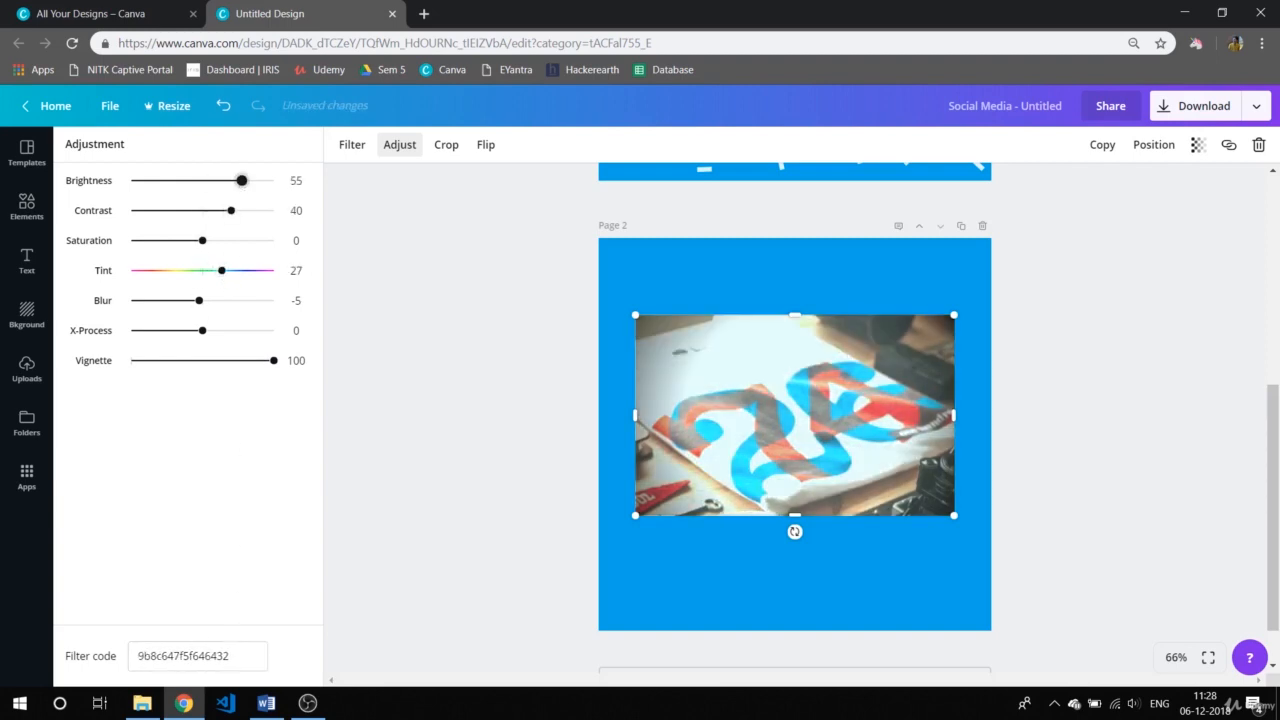
Highlight the complete filter code that represents the photo's current adjustments
click(192, 656)
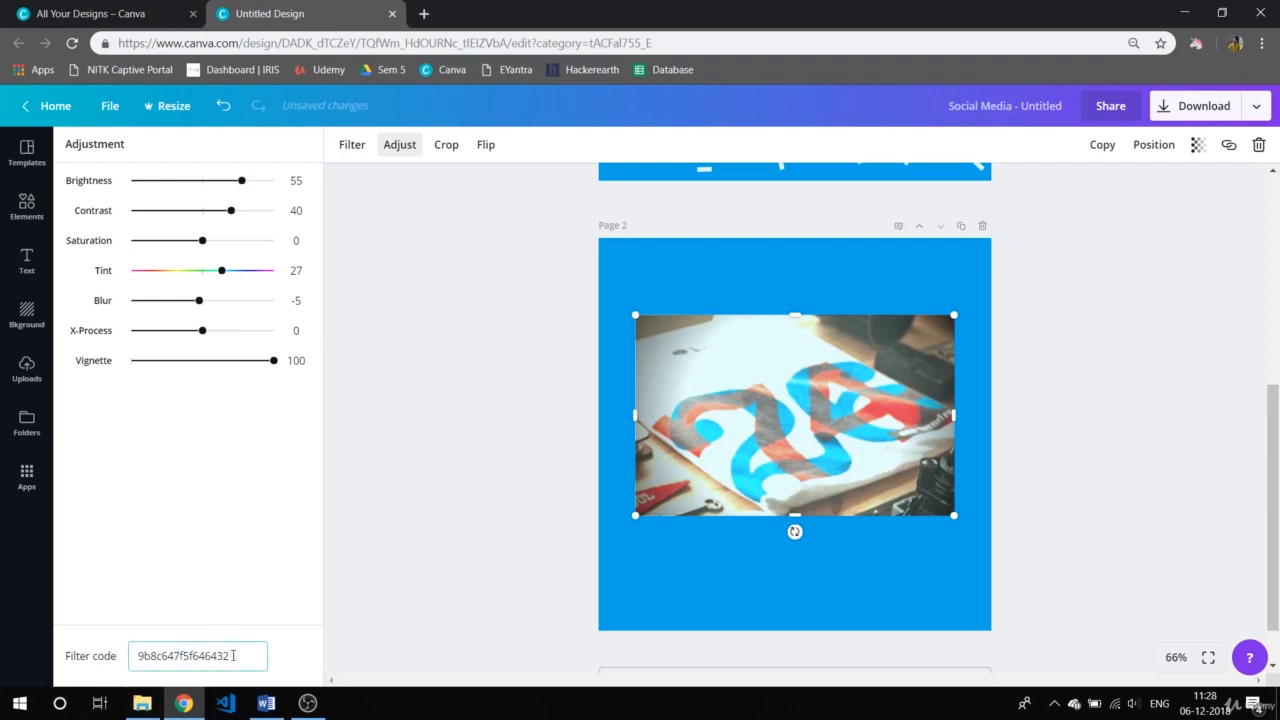
drag(242, 657, 100, 675)
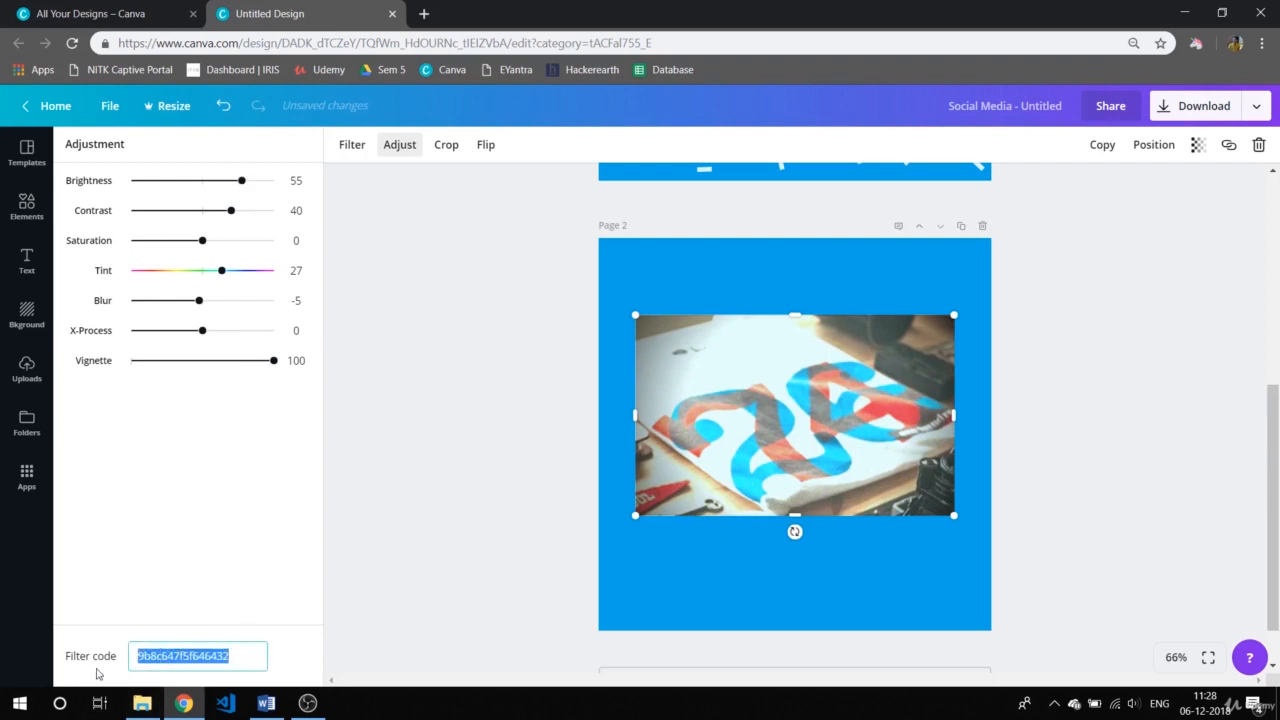
click(163, 438)
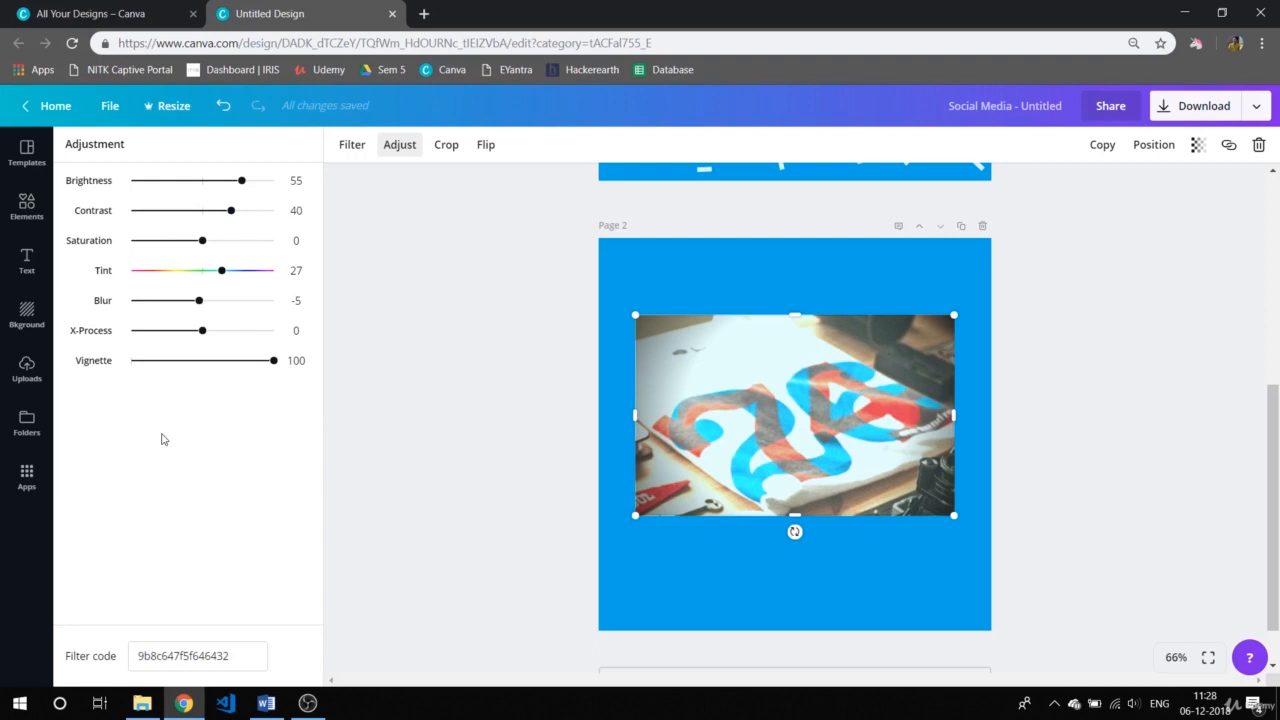
drag(245, 660, 130, 678)
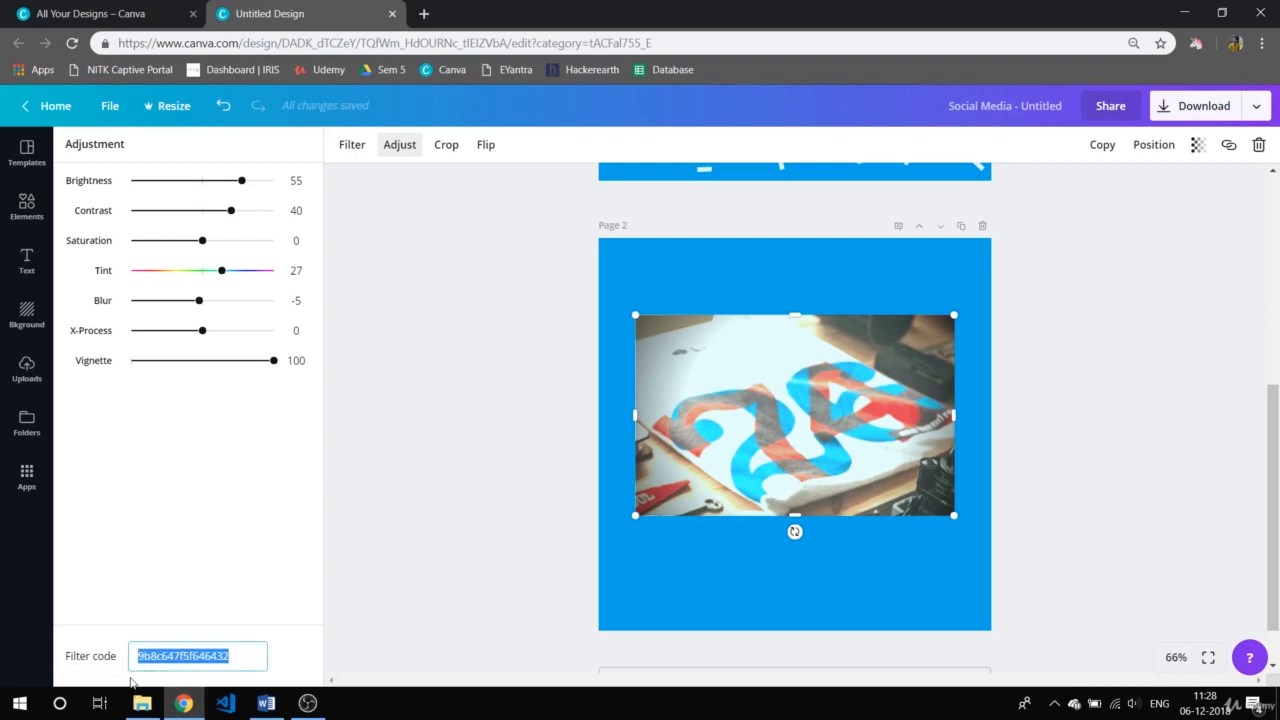
Crop the photo to the book and "Back to School" pennant, extending the crop frame slightly upward and downward, and apply it
click(447, 144)
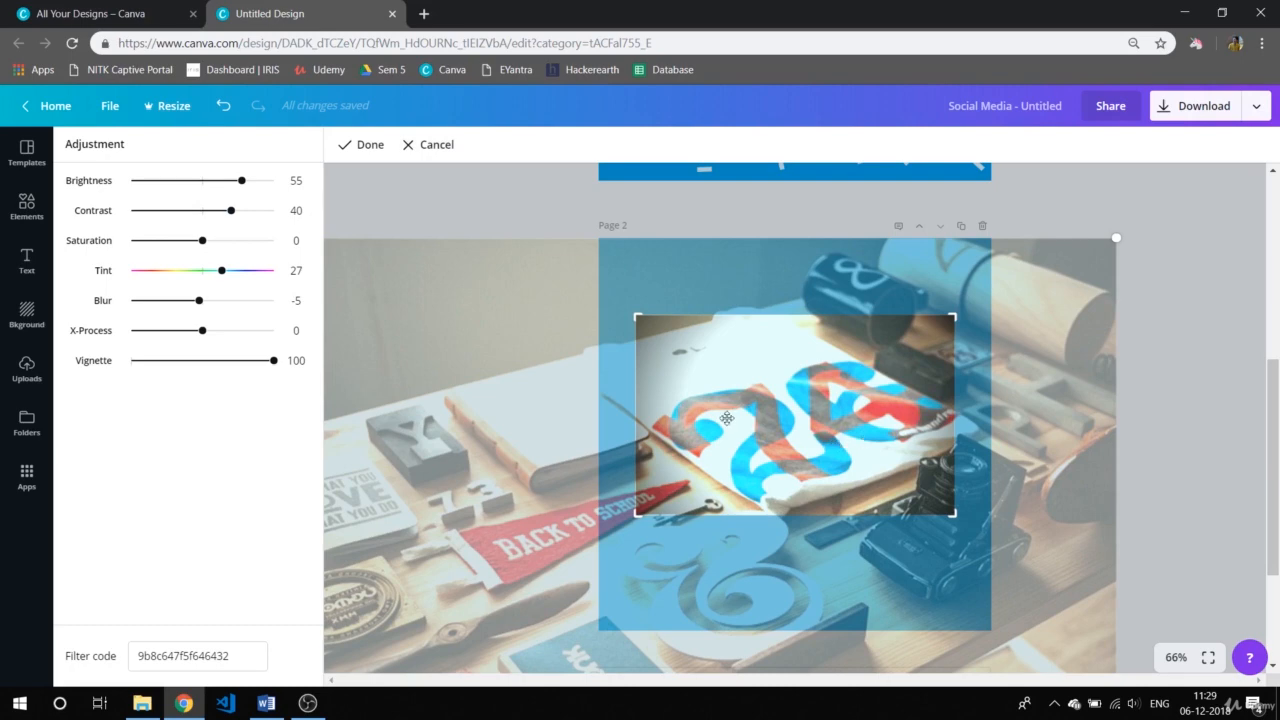
drag(736, 418, 945, 345)
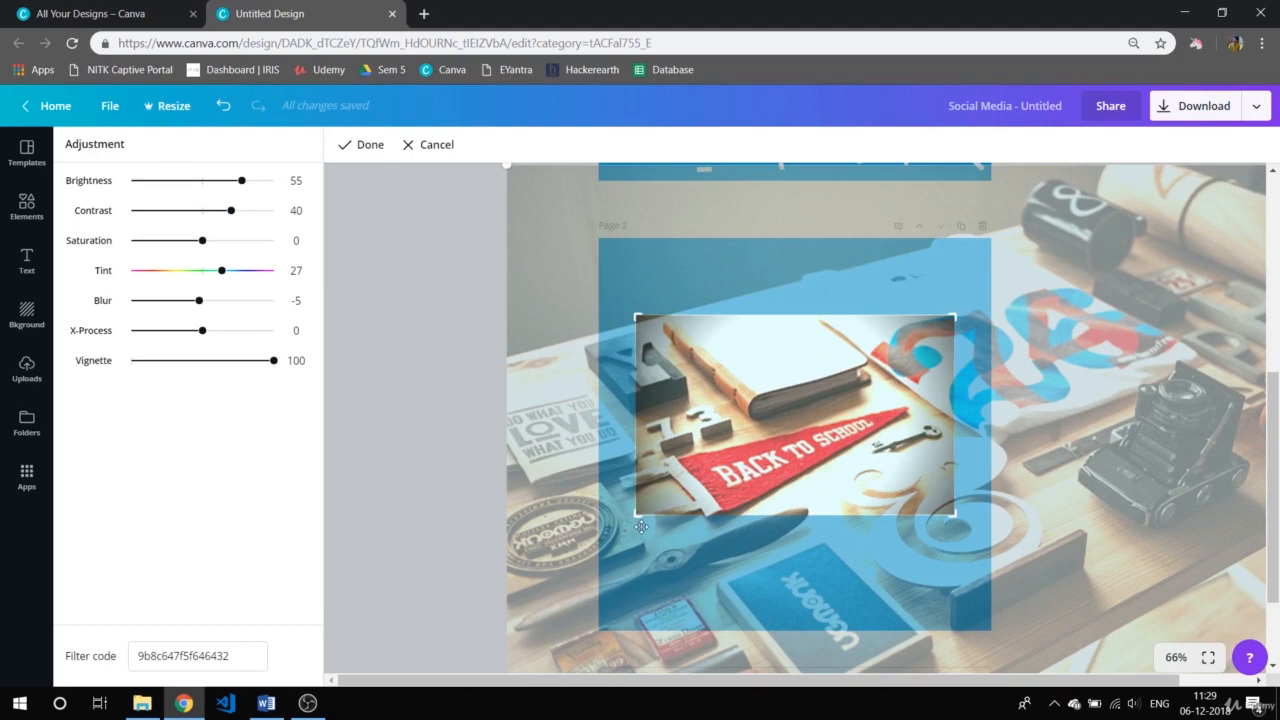
drag(637, 517, 637, 535)
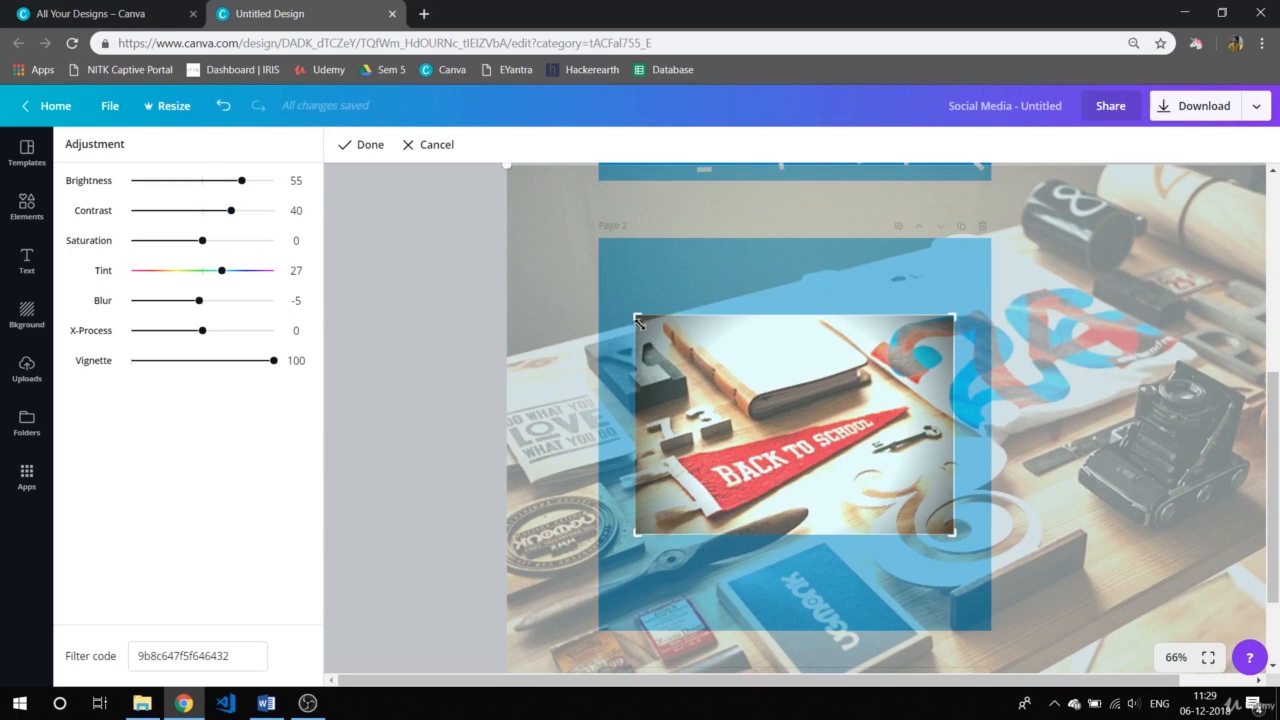
drag(637, 318, 635, 298)
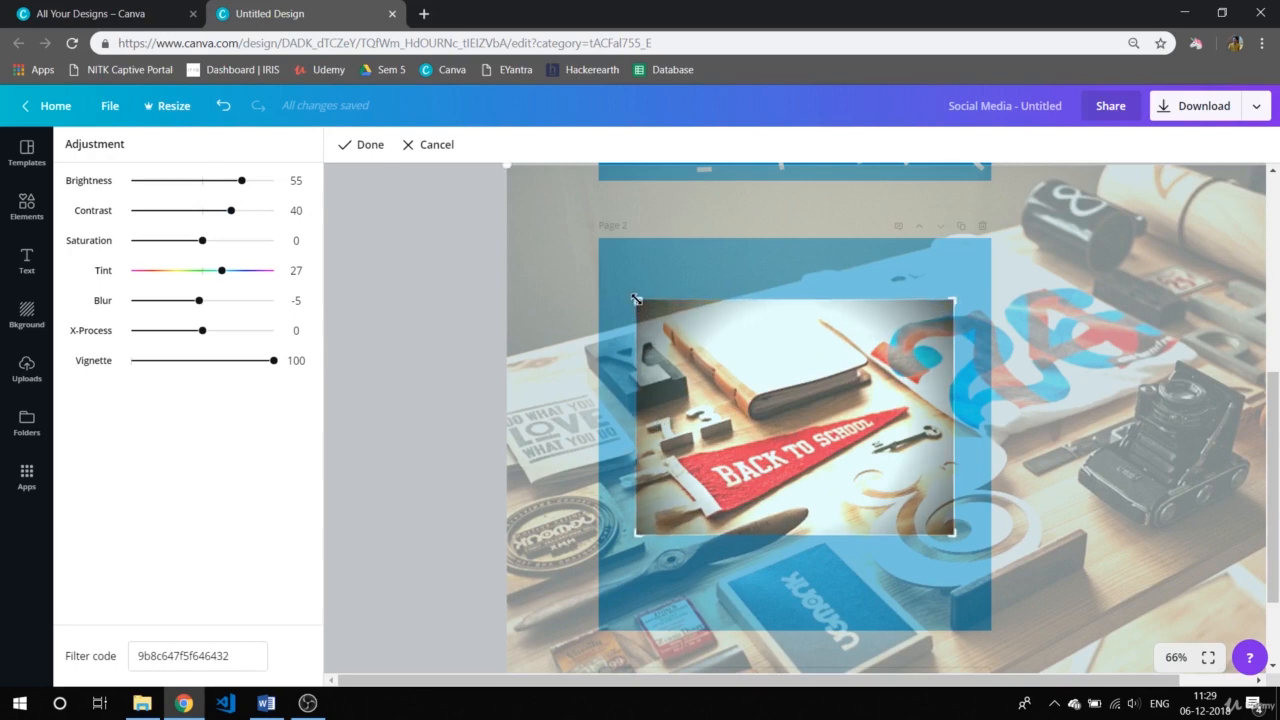
click(346, 147)
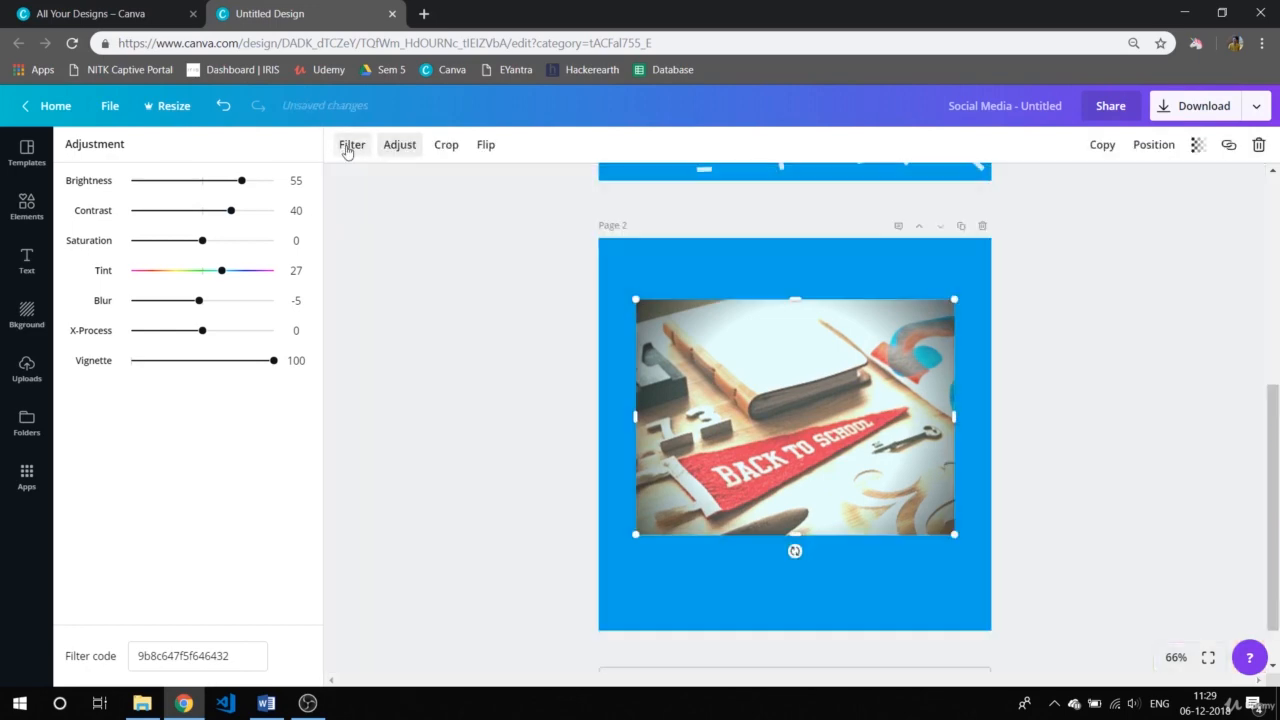
click(487, 549)
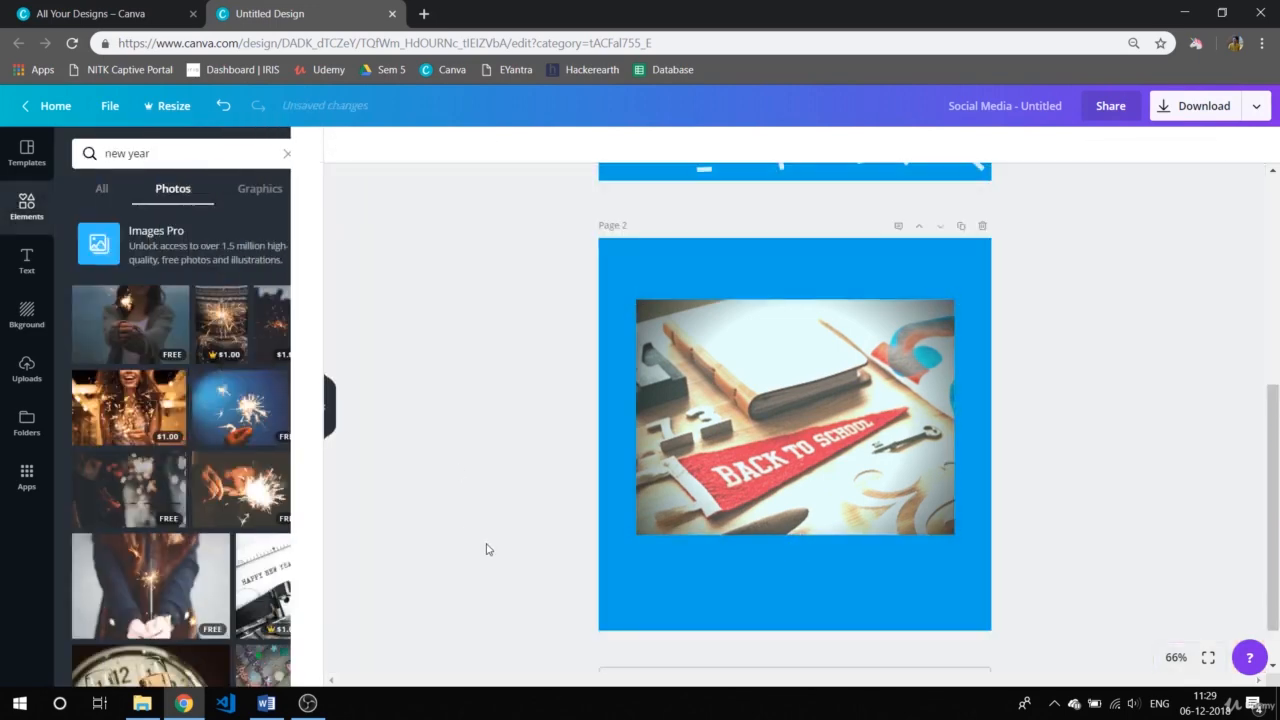
Flip the cropped photo horizontally and vertically
click(801, 389)
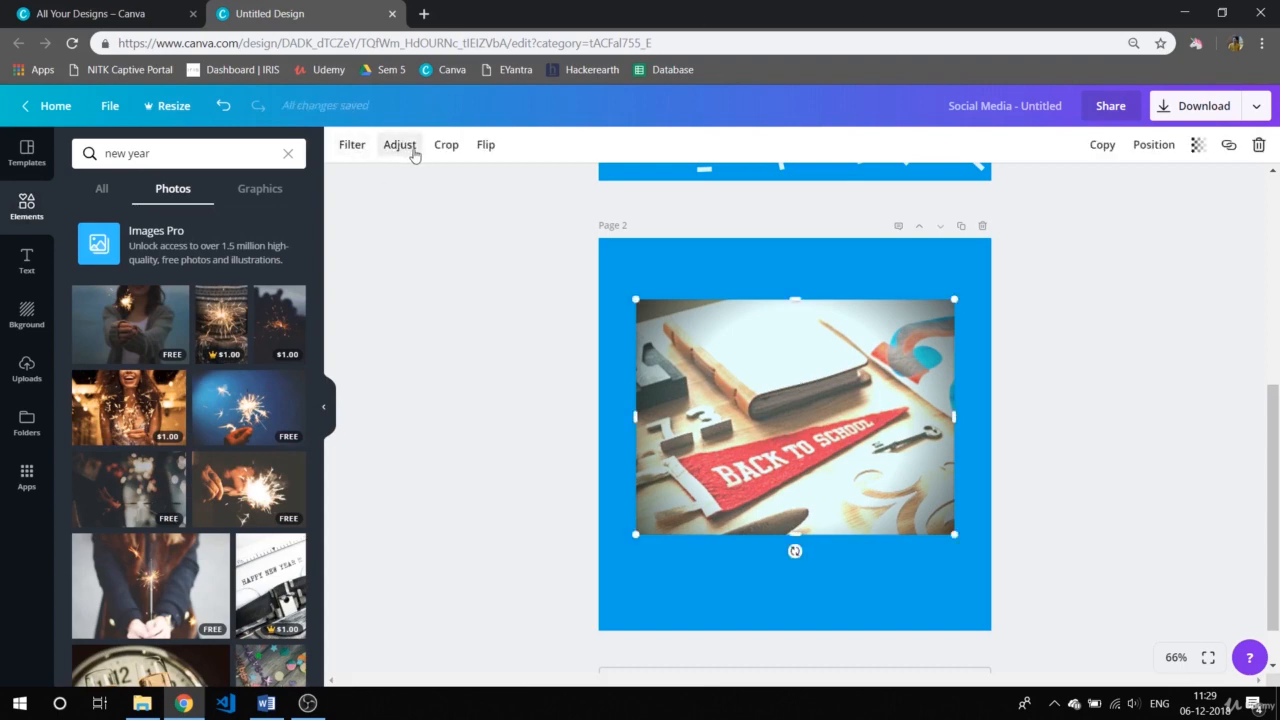
click(488, 146)
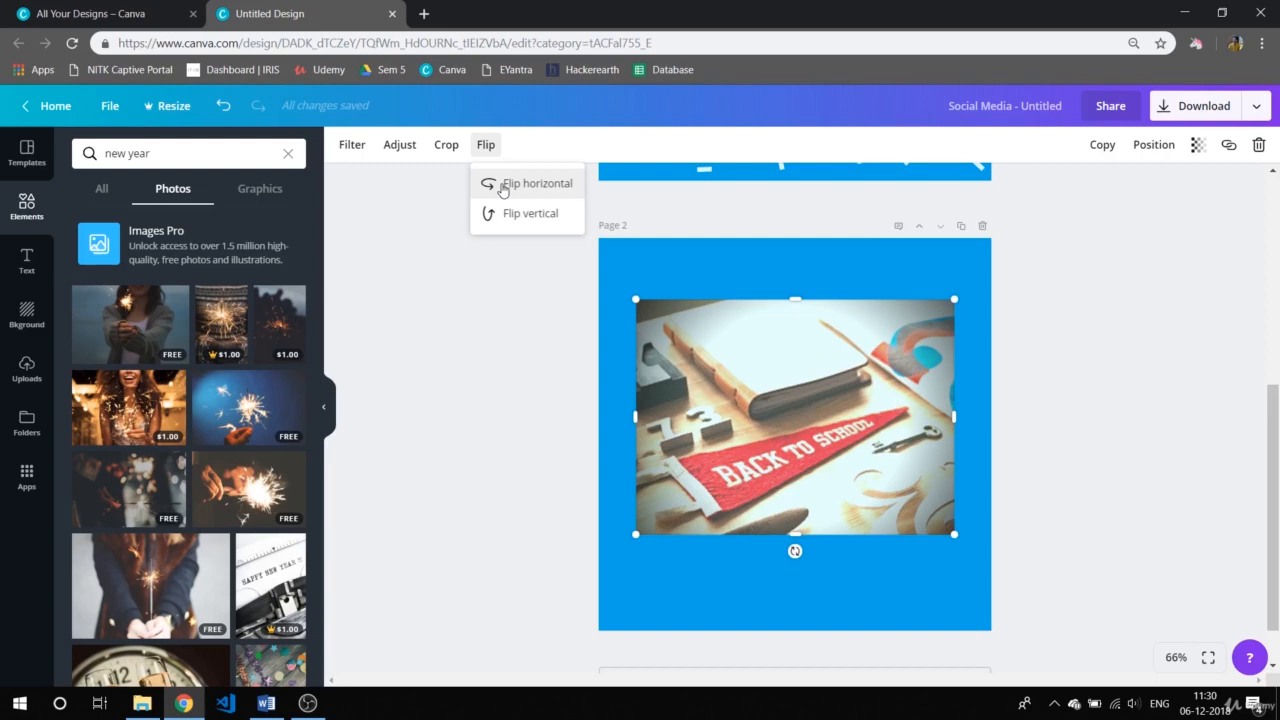
click(503, 190)
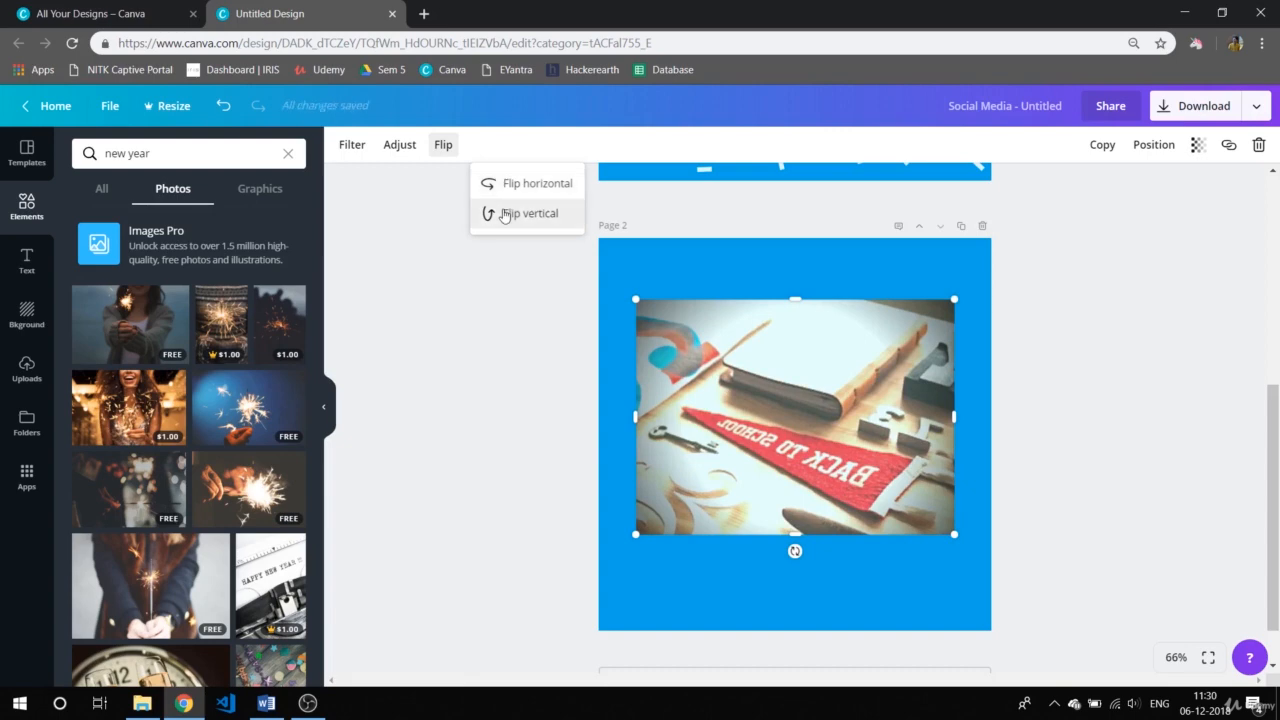
click(505, 214)
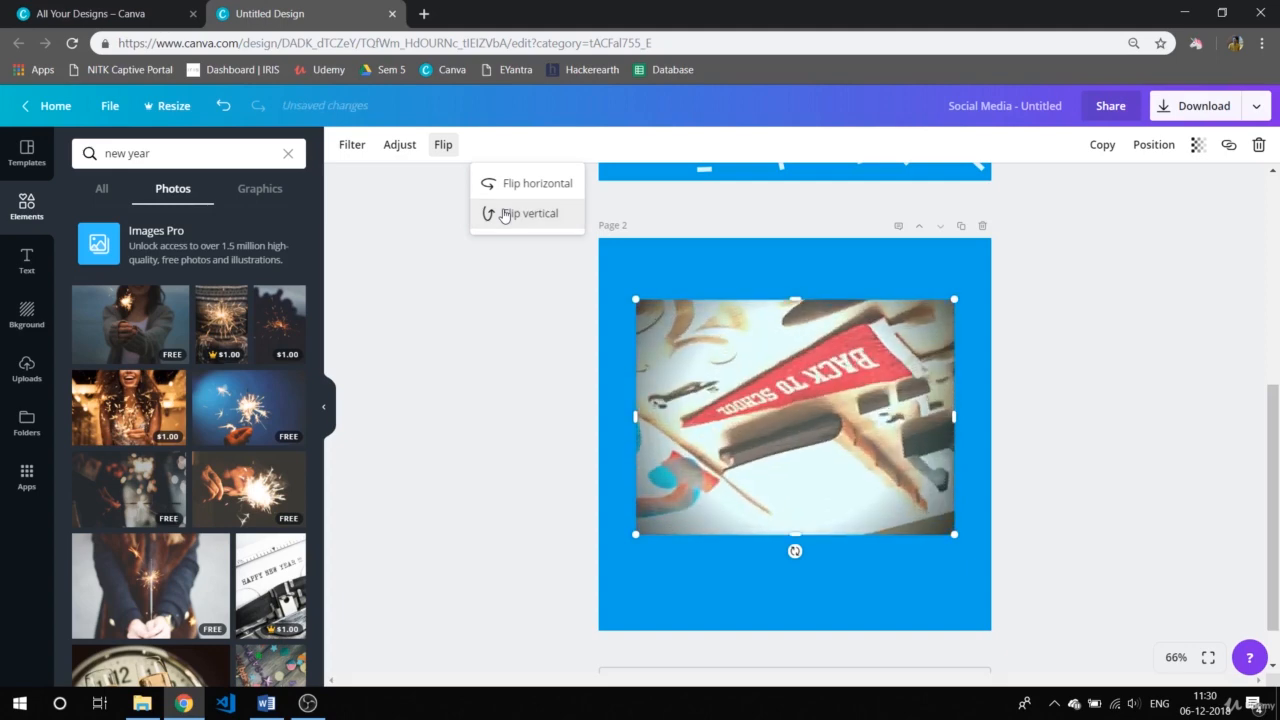
click(437, 394)
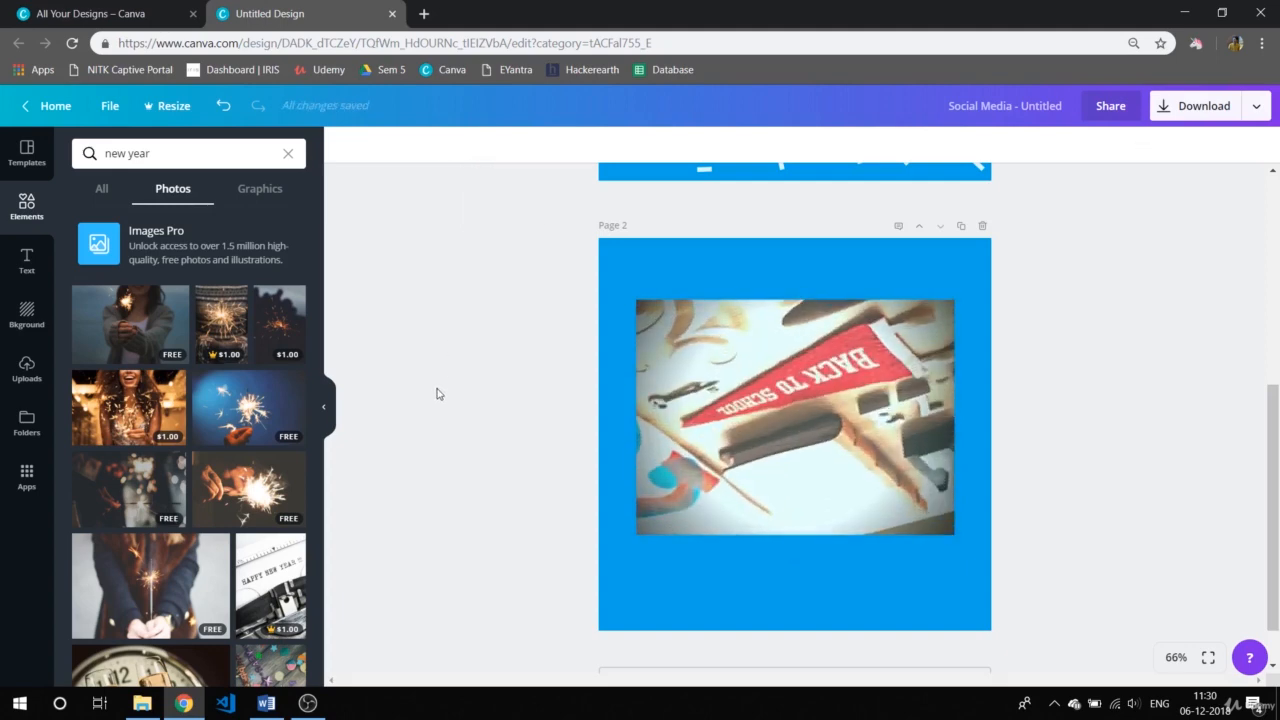
Flip the photo back in both directions to its original orientation and deselect it
click(732, 362)
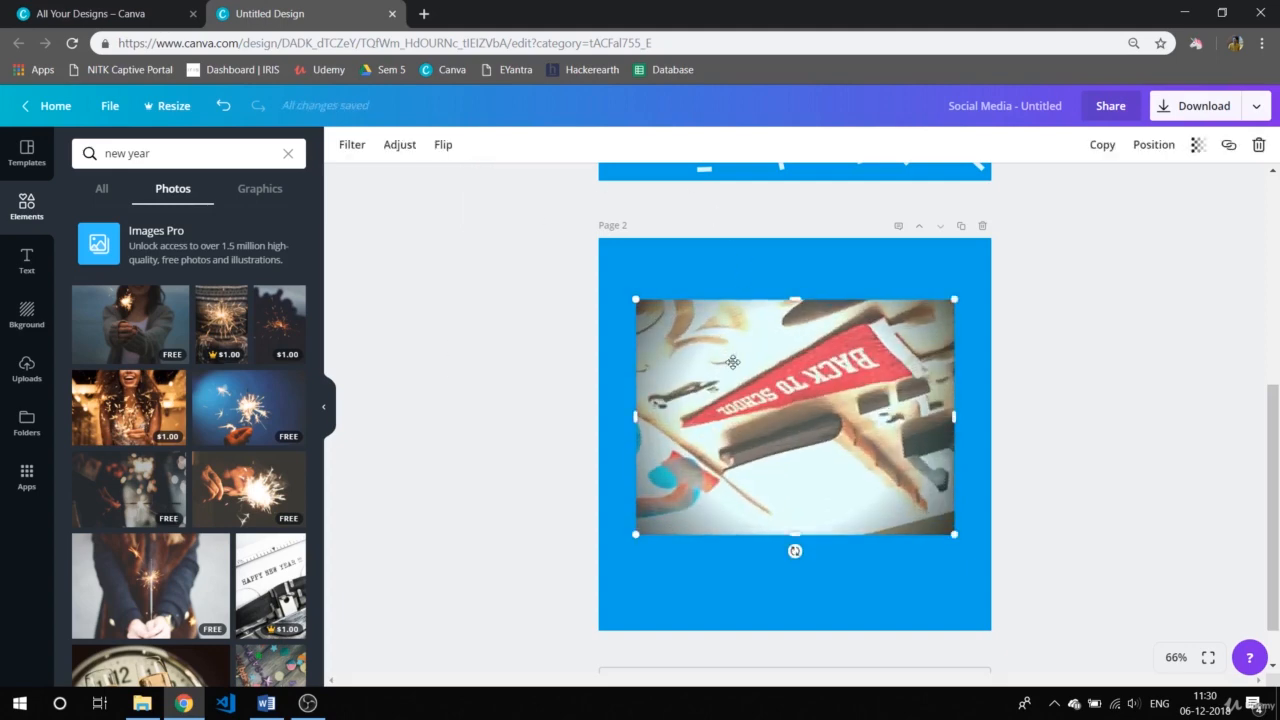
click(437, 147)
click(460, 186)
click(466, 378)
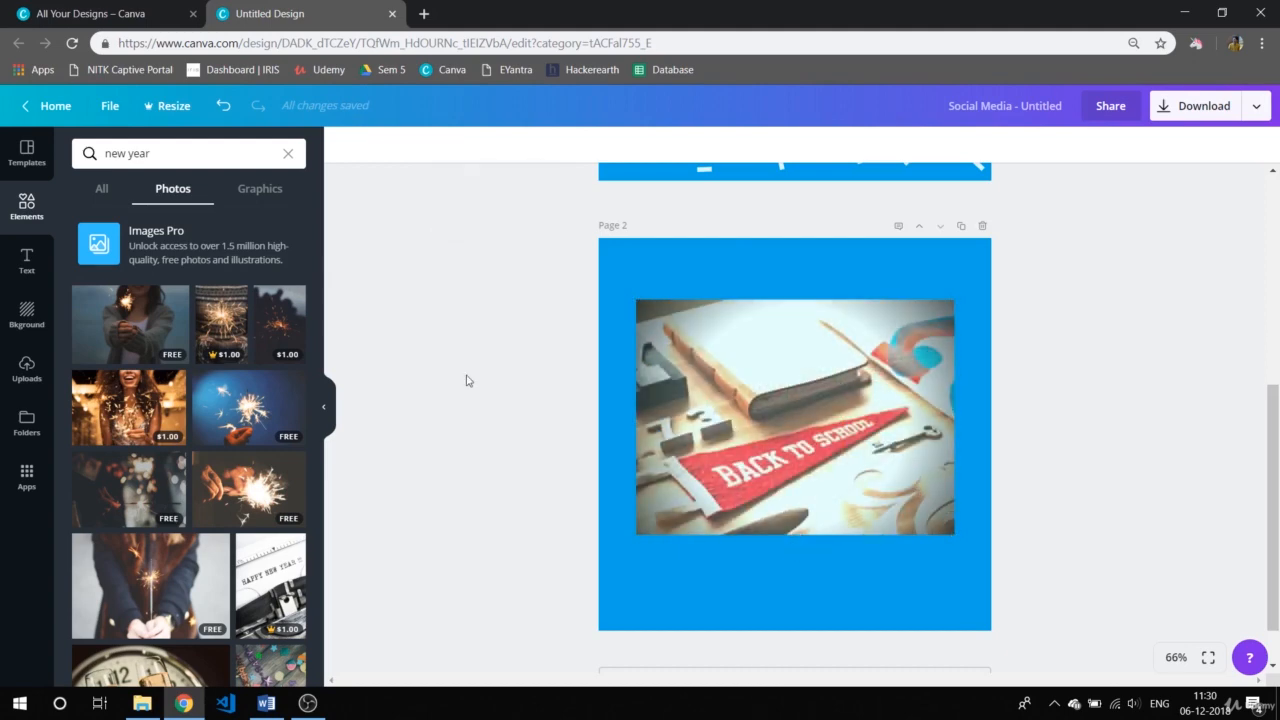